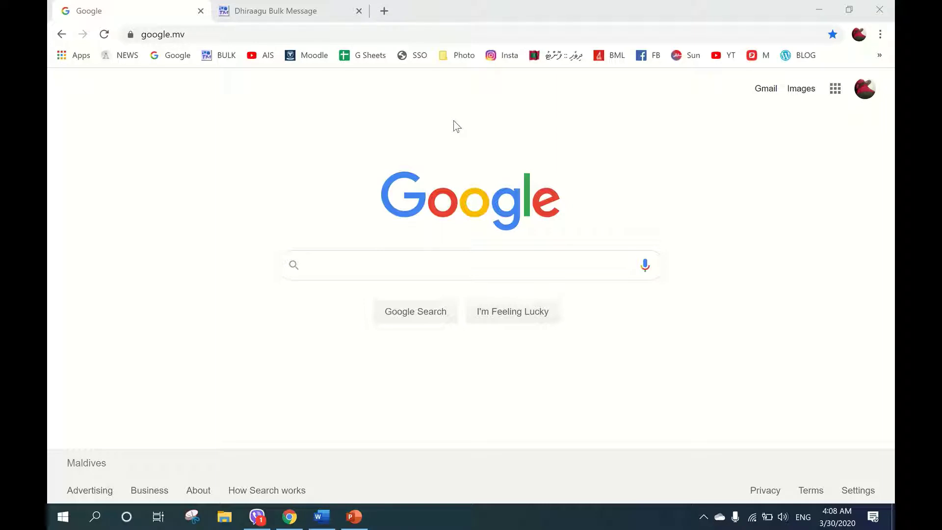
- Open the Grade 9A class in Google Classroom and look through the topics on its Classwork page
click(839, 93)
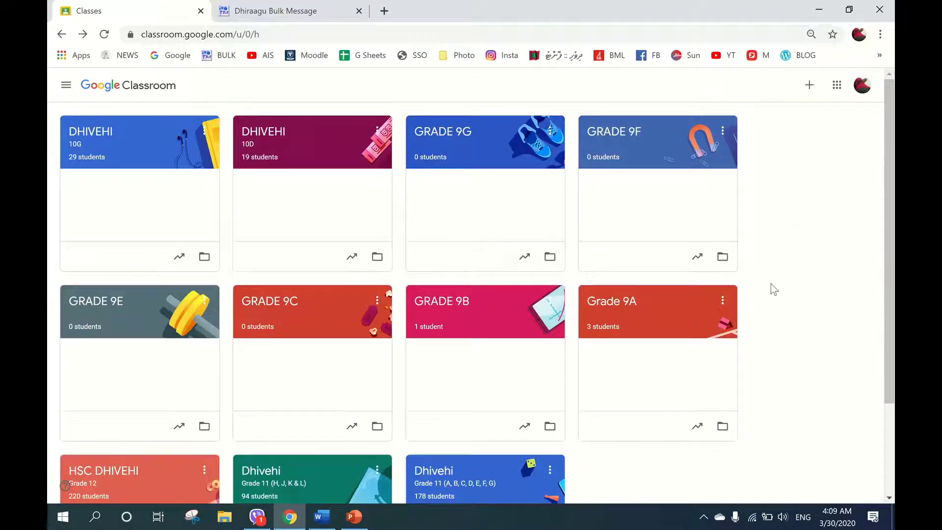
click(690, 308)
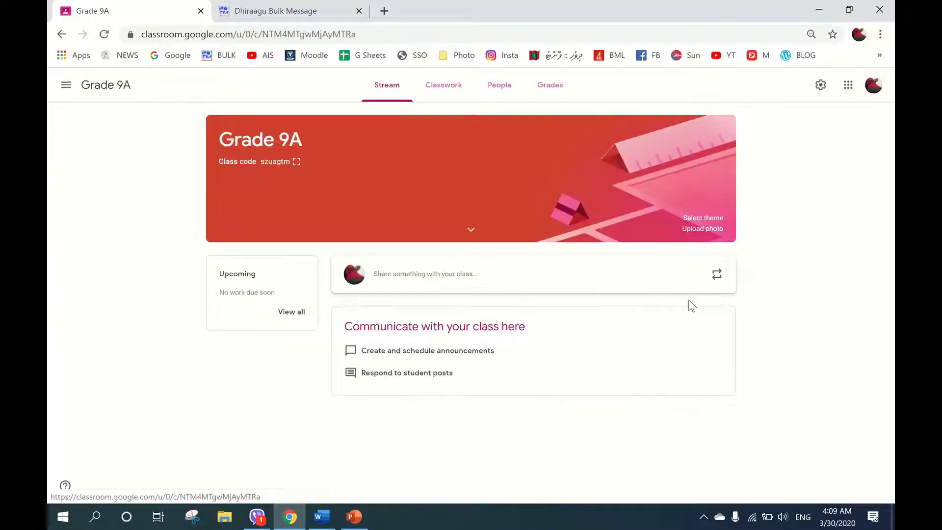
click(469, 98)
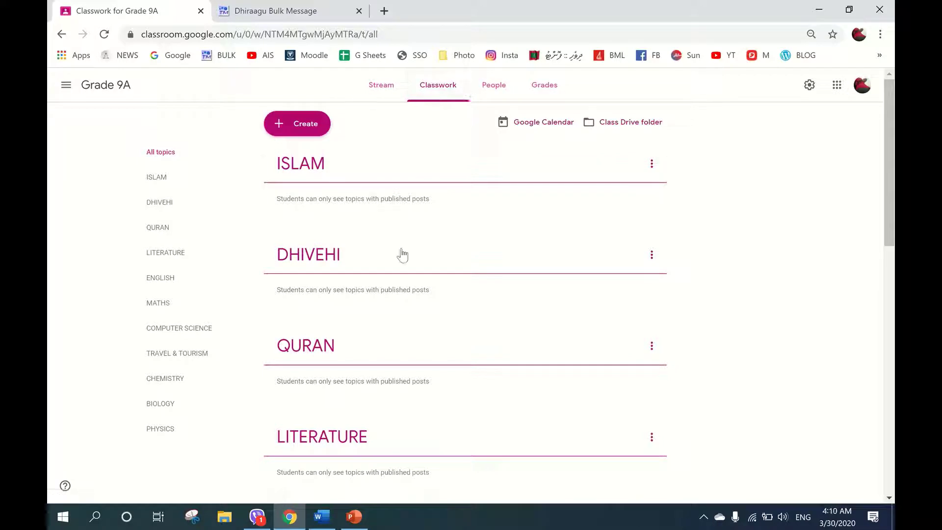
scroll(420, 187, down, 1)
scroll(420, 187, down, 5)
scroll(416, 287, up, 6)
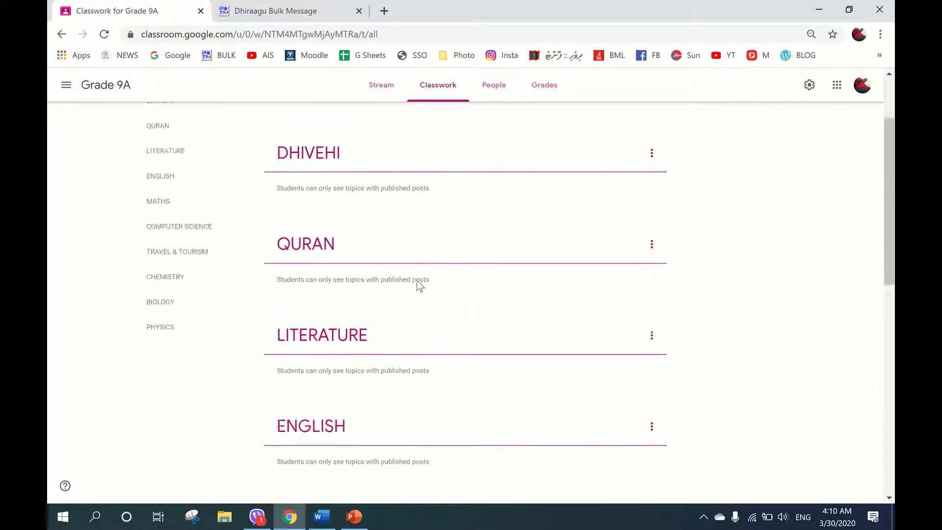
scroll(412, 211, down, 10)
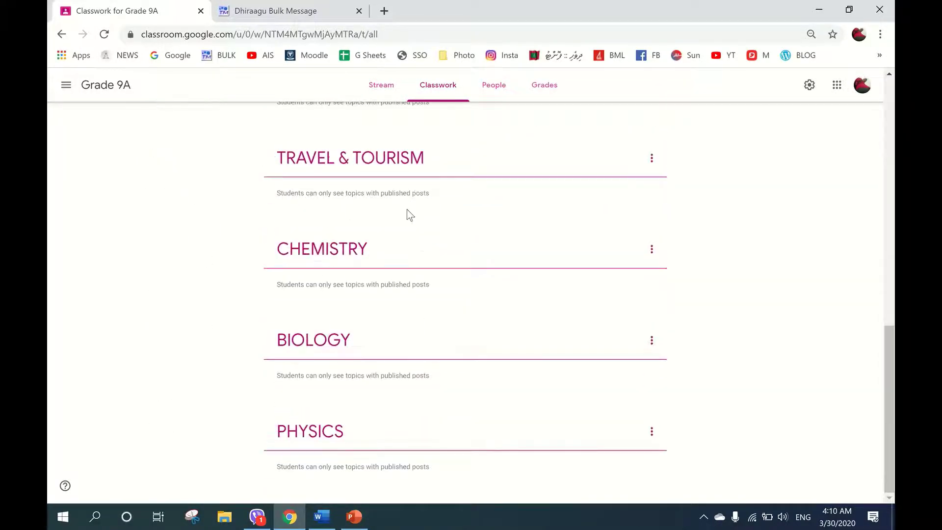
scroll(408, 216, up, 10)
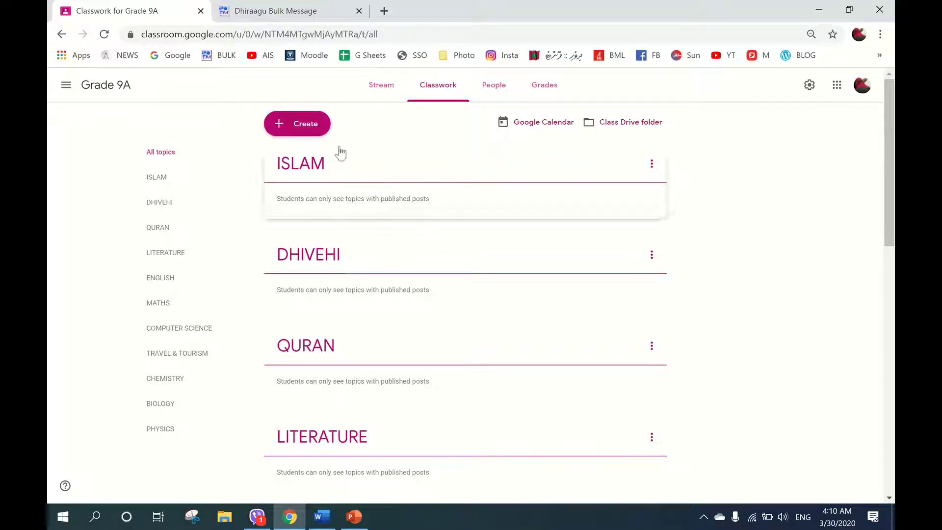
- Create a new assignment in Grade 9A with the title "Dheyha"
click(314, 126)
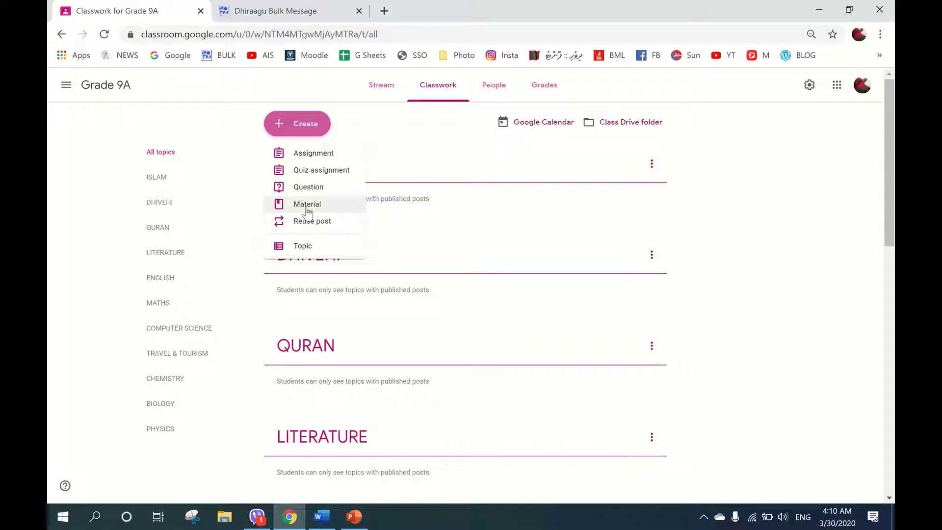
click(324, 155)
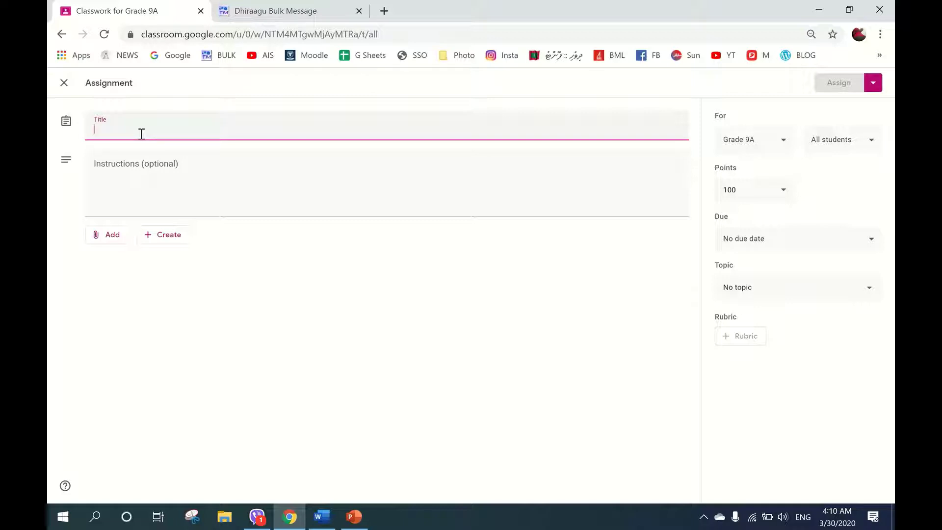
text(Dhe)
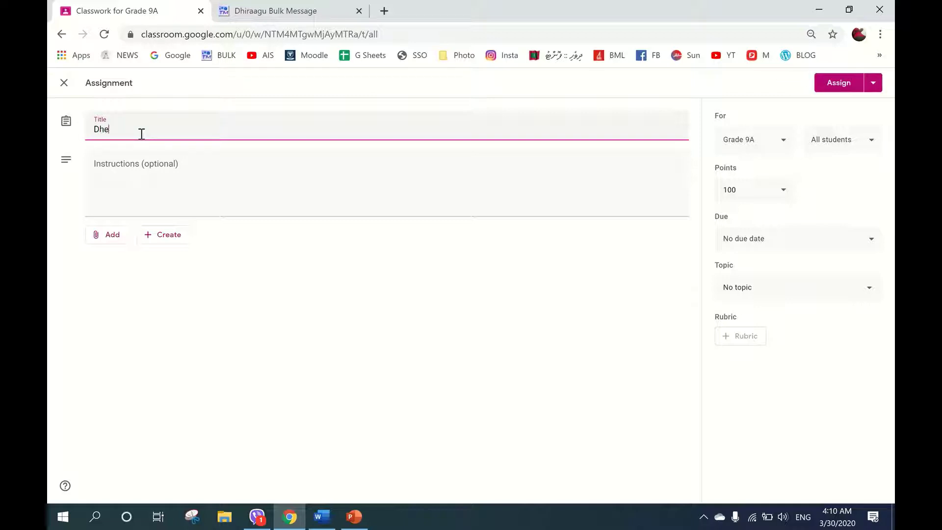
text(yha)
click(269, 189)
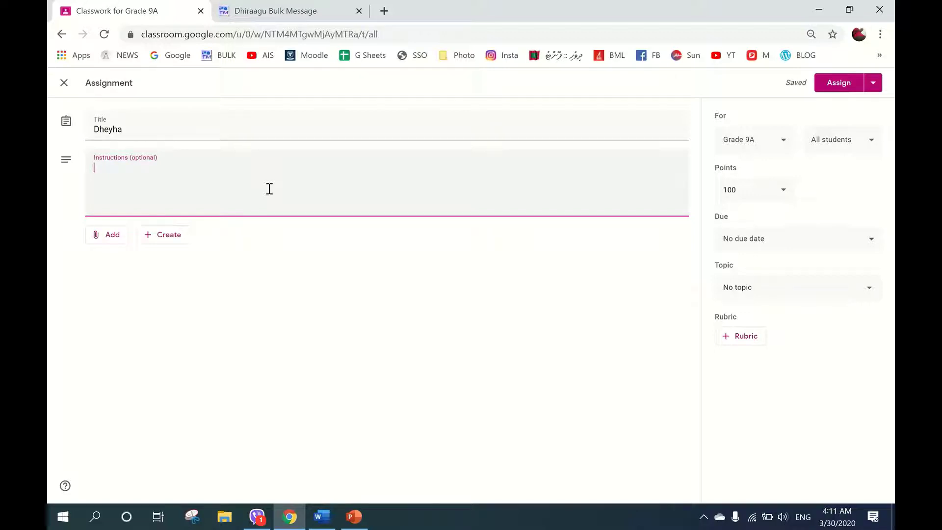
- Upload "Dheyha Gr 9.pdf" from the ONLINE EDUCATION folder on the Desktop as the assignment's attachment
click(117, 243)
click(128, 292)
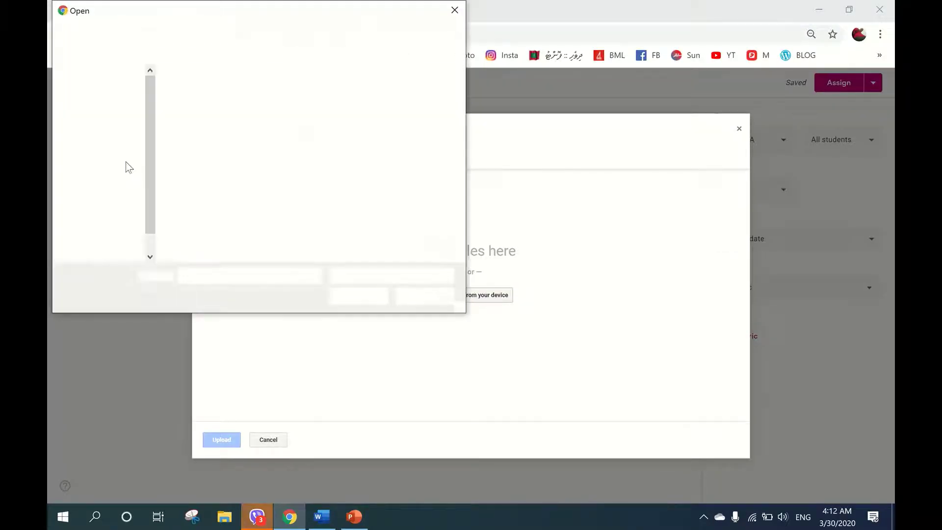
click(220, 136)
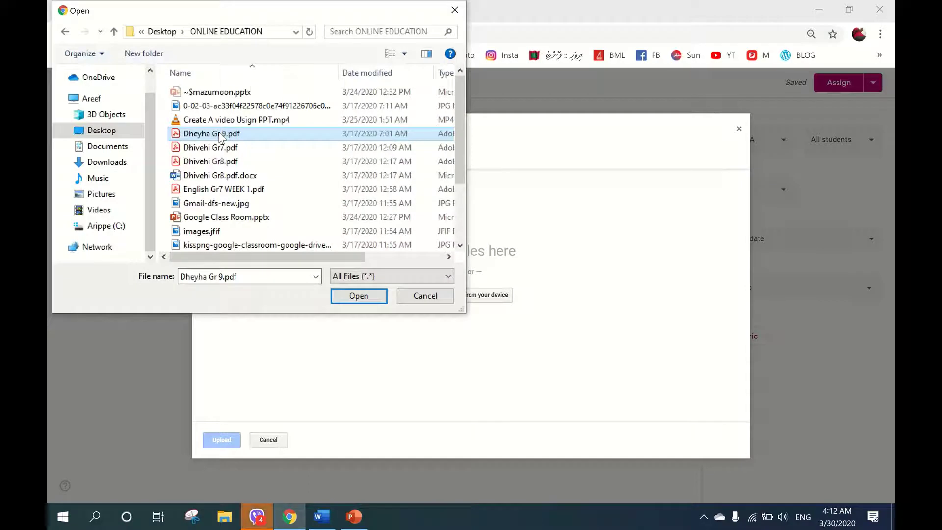
click(359, 296)
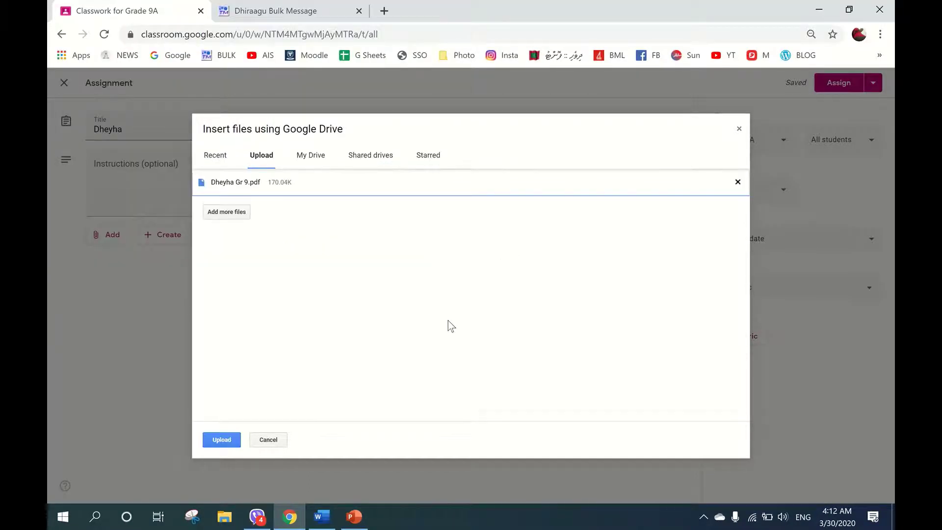
click(218, 439)
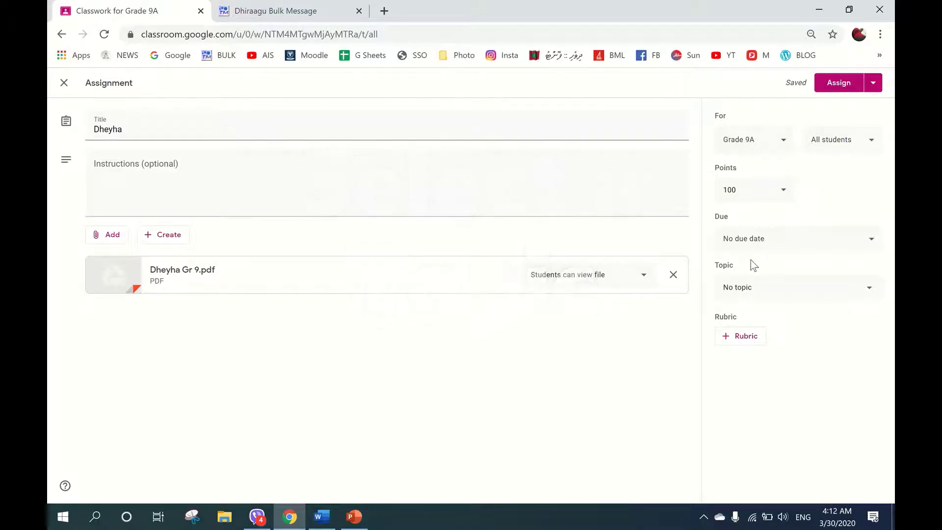
- File the assignment under the DHIVEHI topic and include GRADE 9G and GRADE 9B as additional classes
click(739, 292)
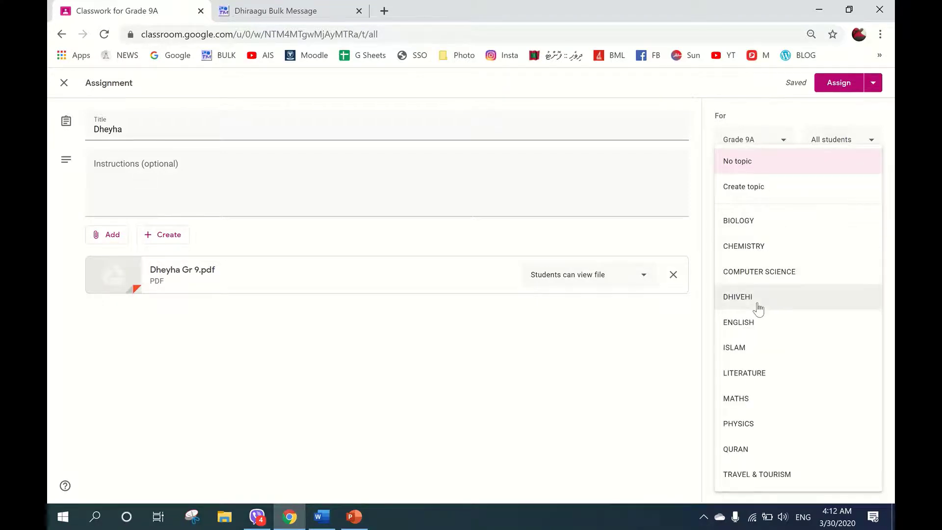
click(760, 303)
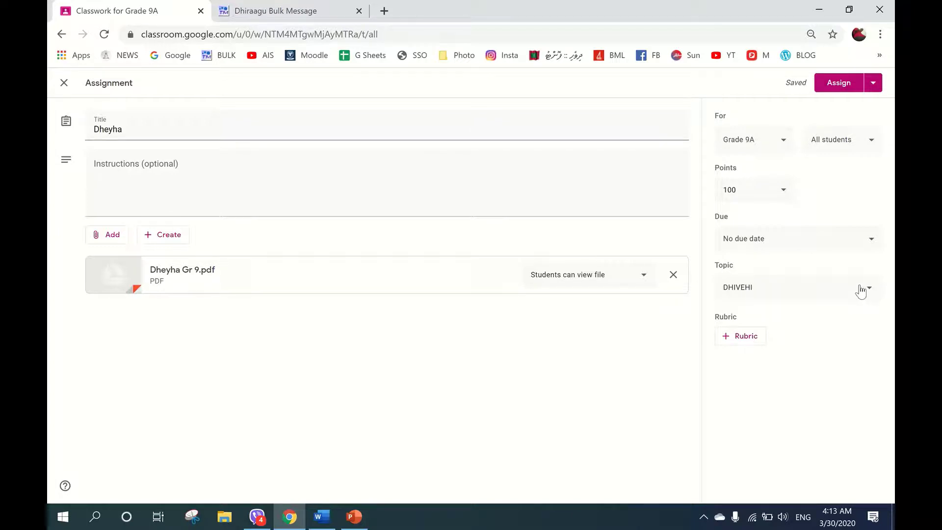
click(788, 143)
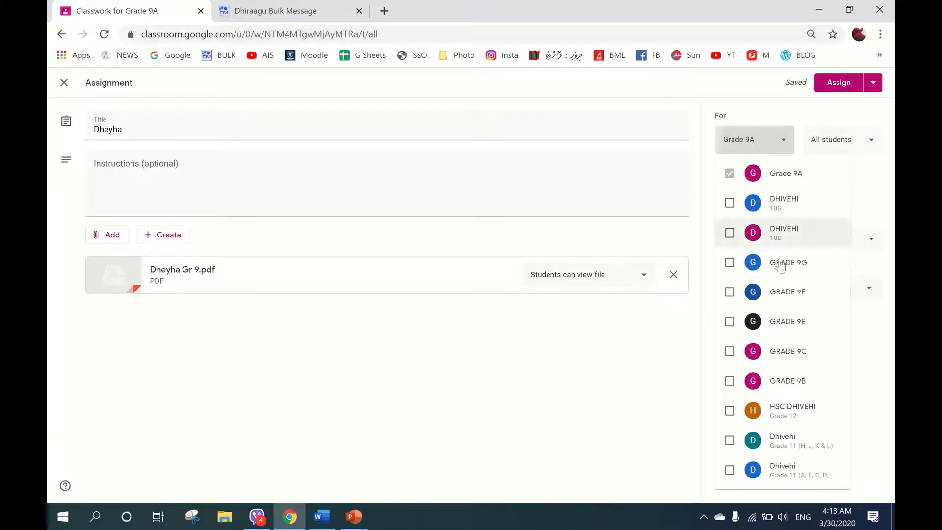
click(729, 265)
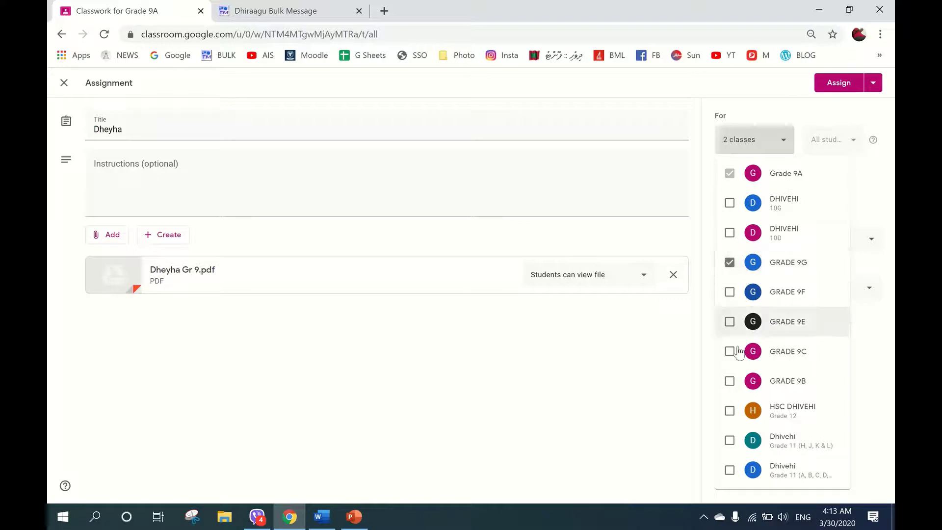
click(731, 383)
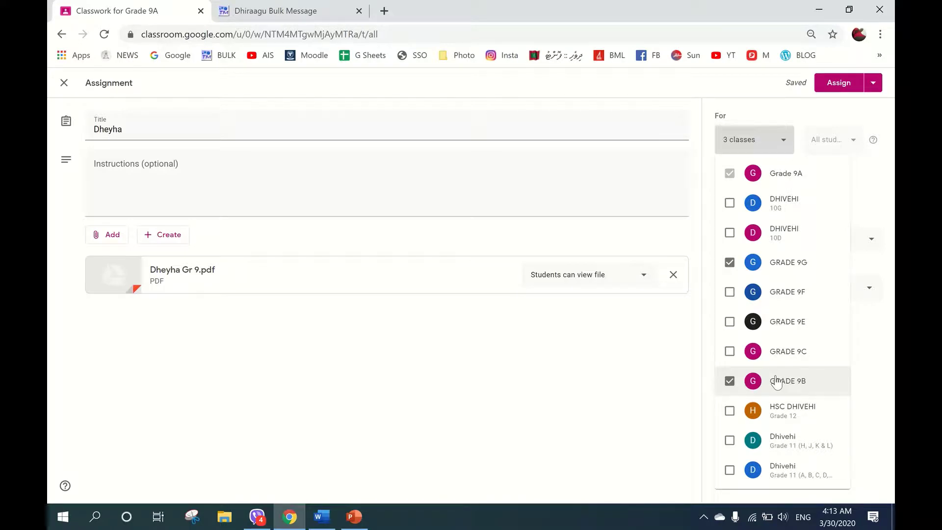
click(654, 381)
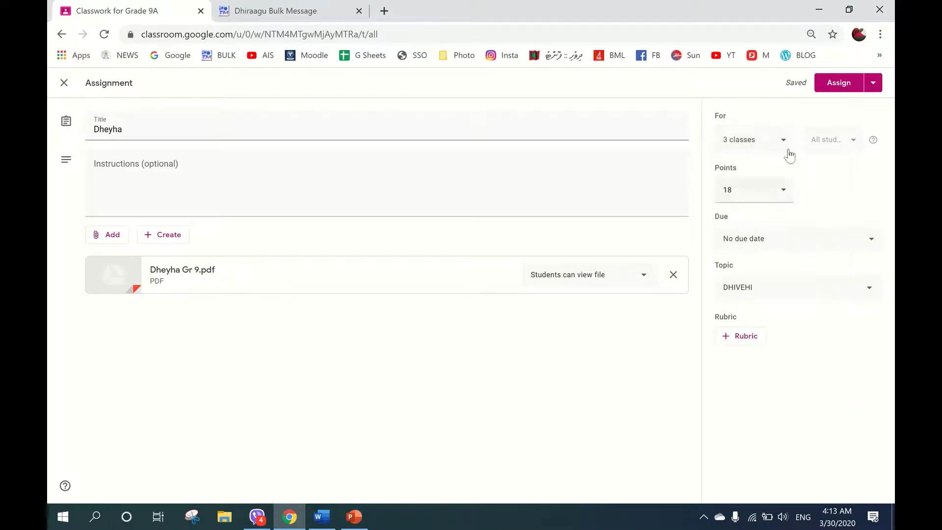
- Set the assignment to 18 points with a due date of April 1, 2020, and publish it
click(759, 196)
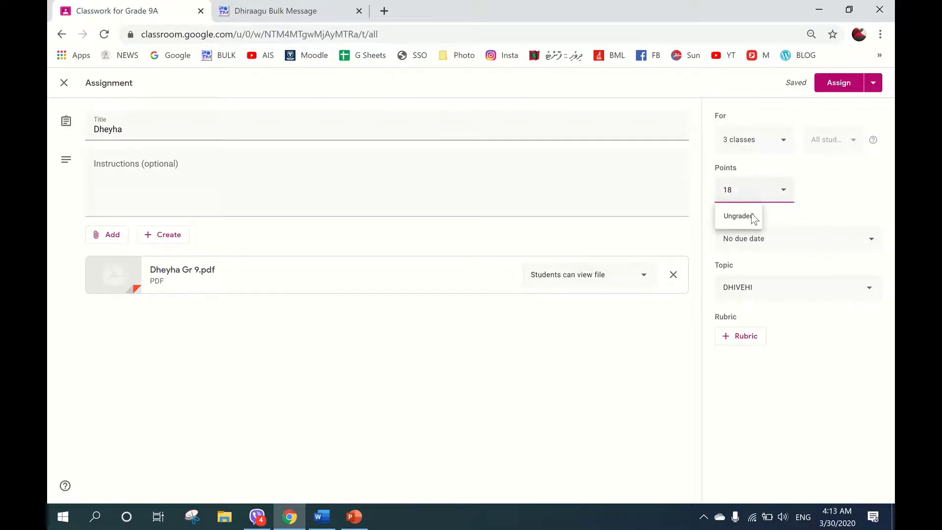
click(763, 179)
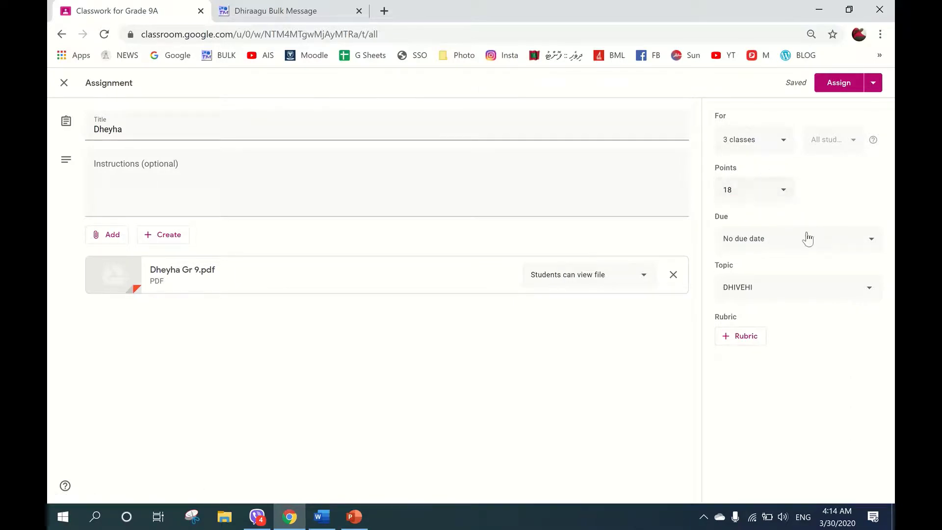
click(806, 238)
click(811, 280)
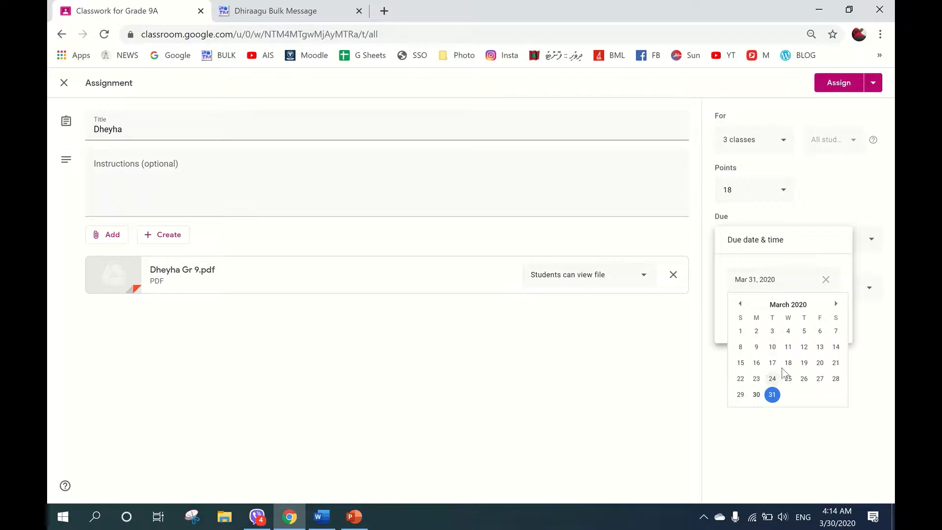
click(837, 304)
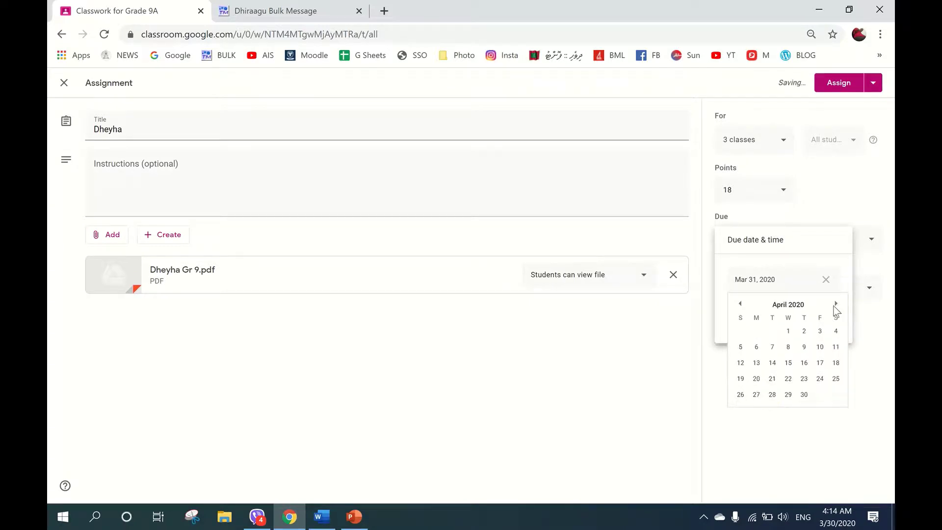
click(789, 331)
click(792, 365)
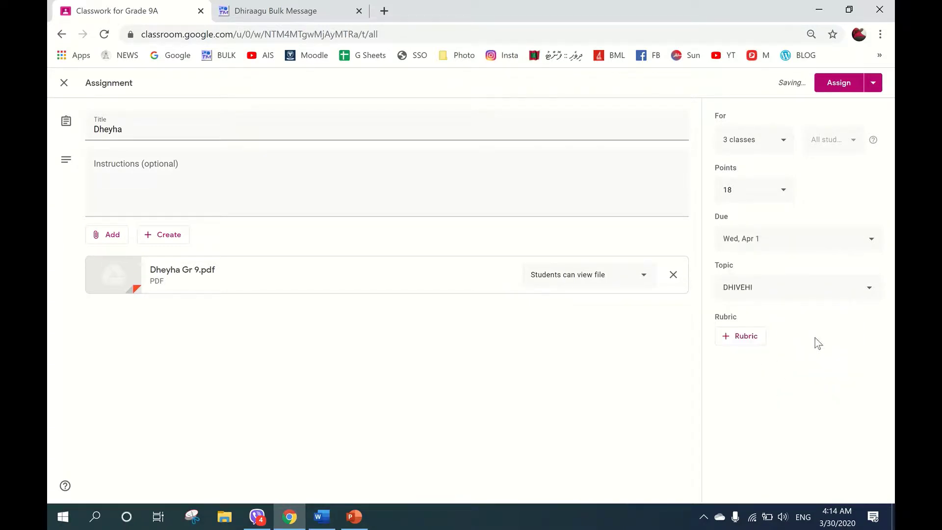
click(841, 85)
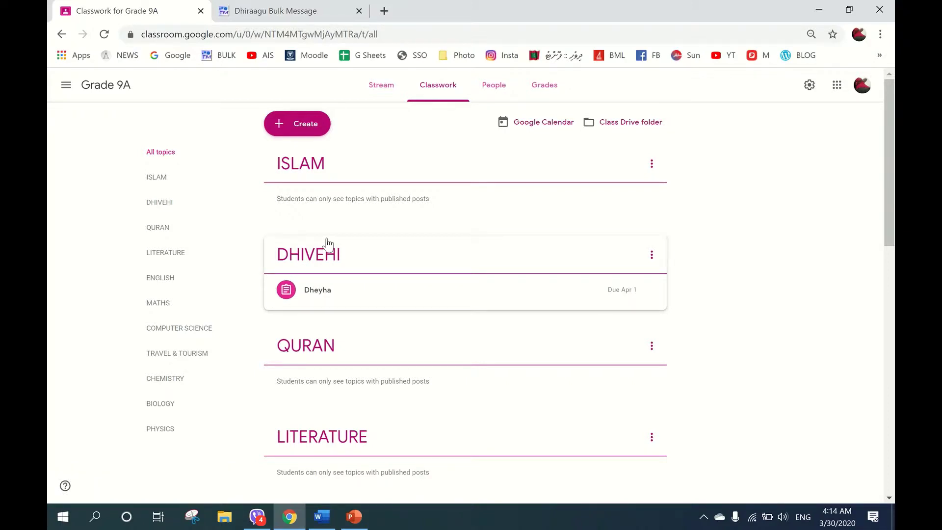
click(309, 127)
click(312, 152)
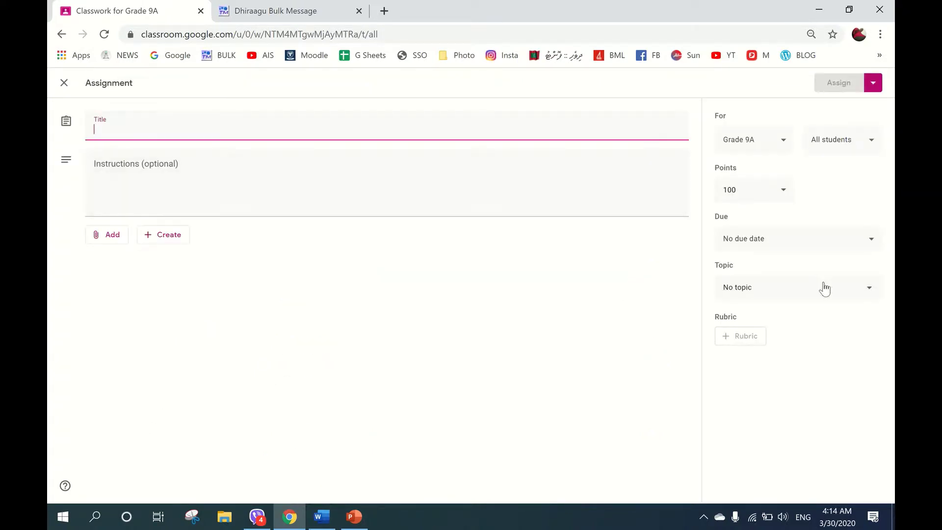
click(824, 288)
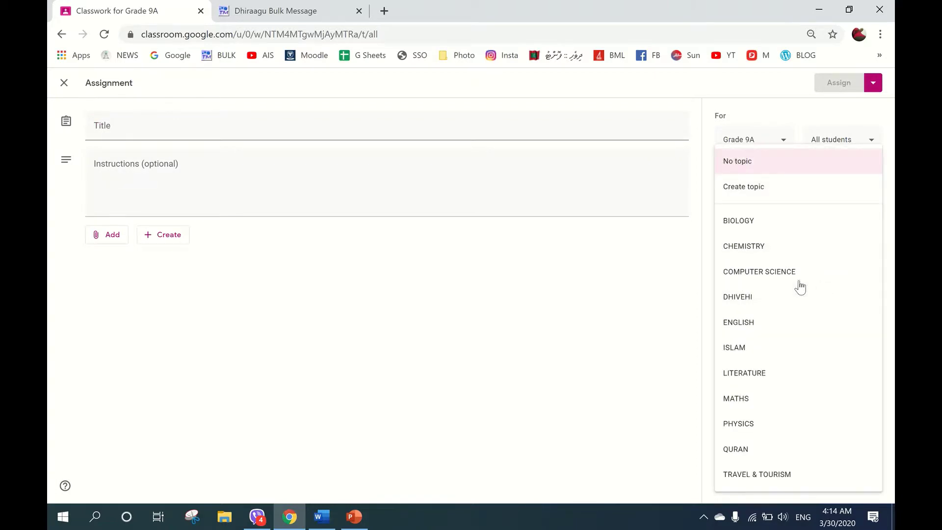
click(766, 251)
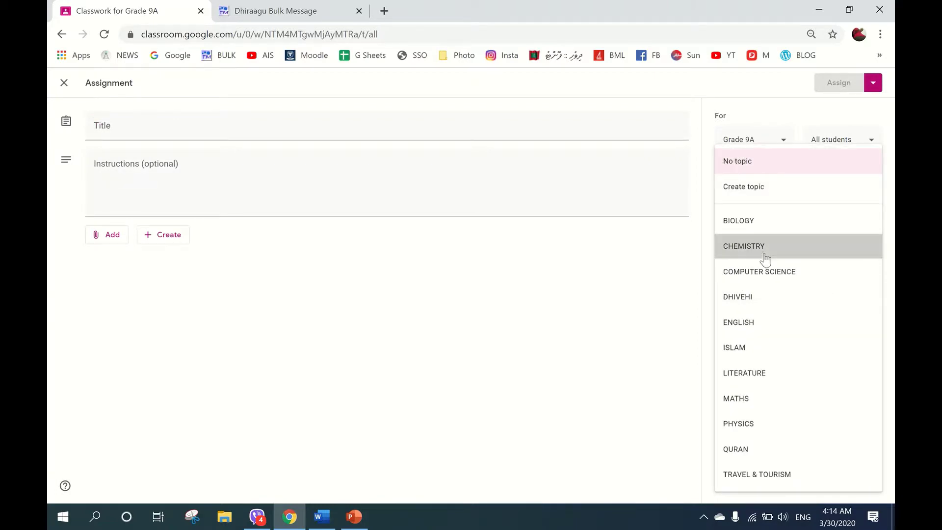
click(266, 175)
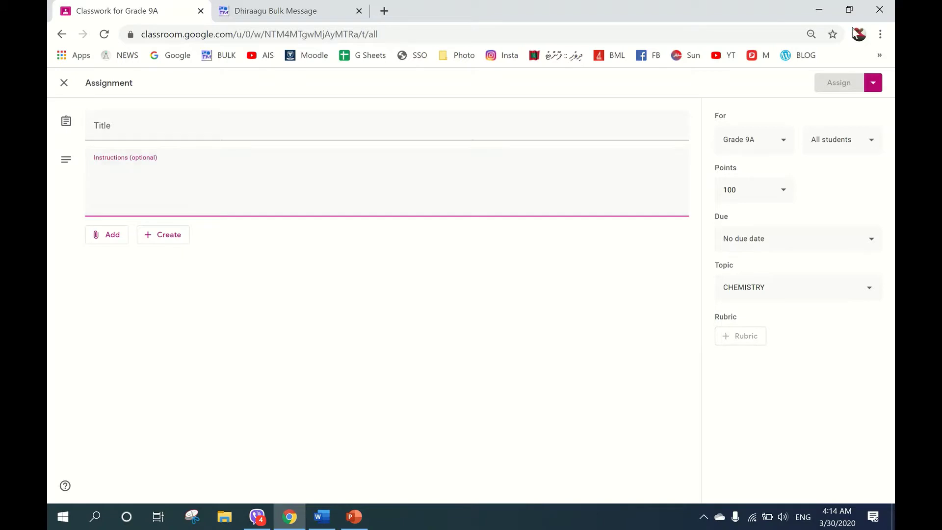
key(alt+Left)
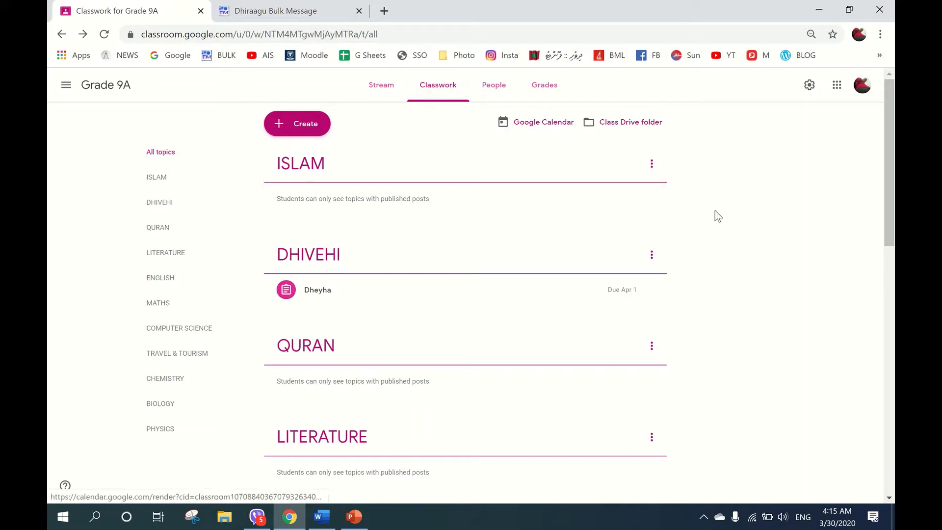
- Expand the posted Dheyha assignment under the DHIVEHI topic and open its full assignment view
scroll(589, 314, down, 3)
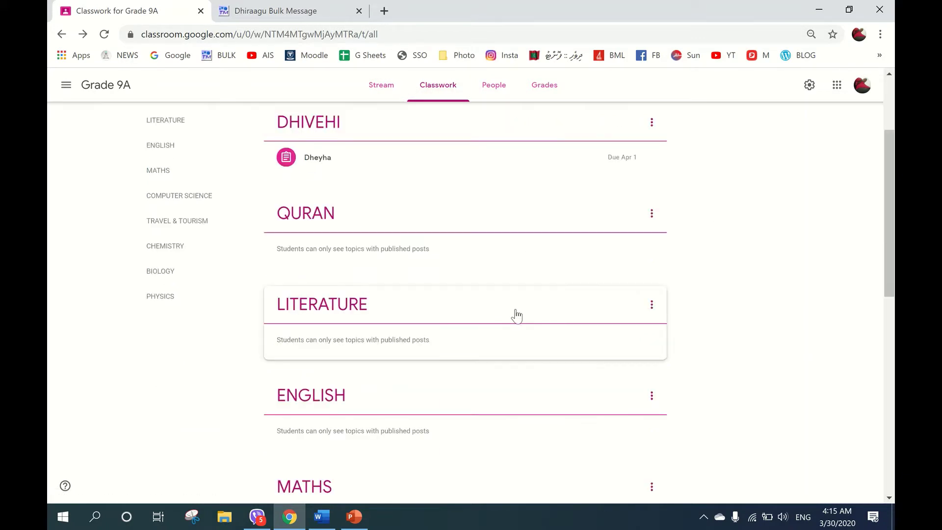
scroll(516, 315, up, 3)
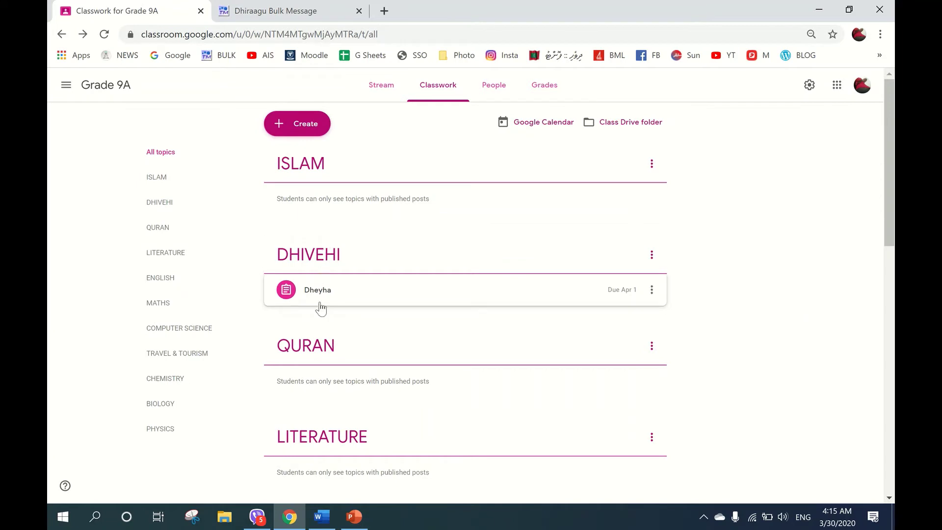
click(342, 292)
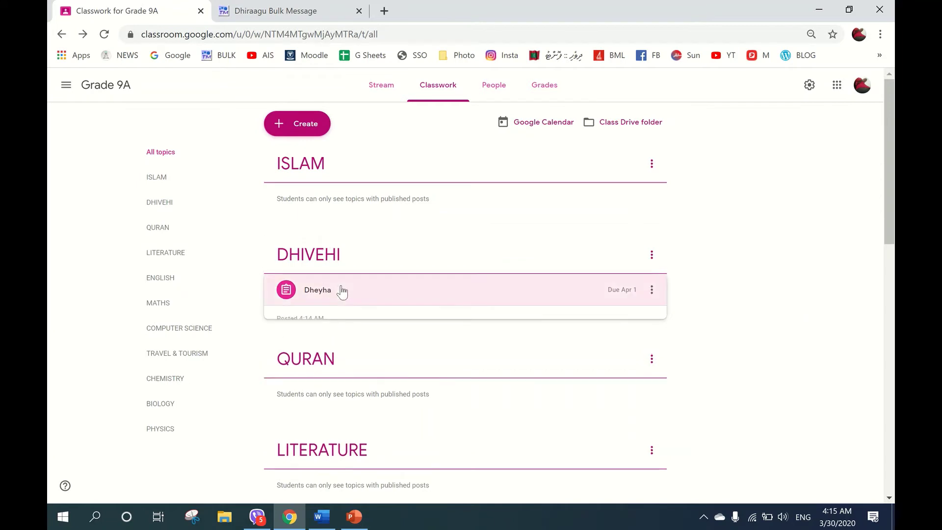
click(312, 394)
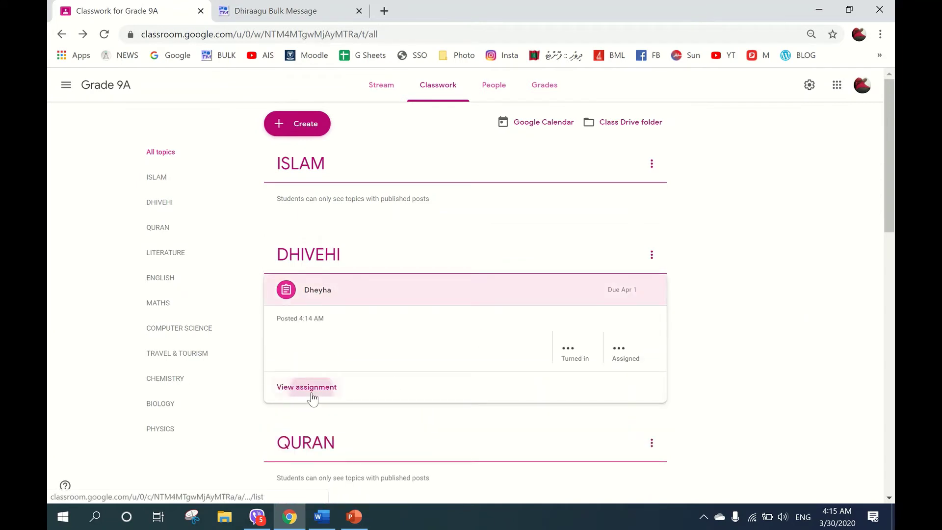